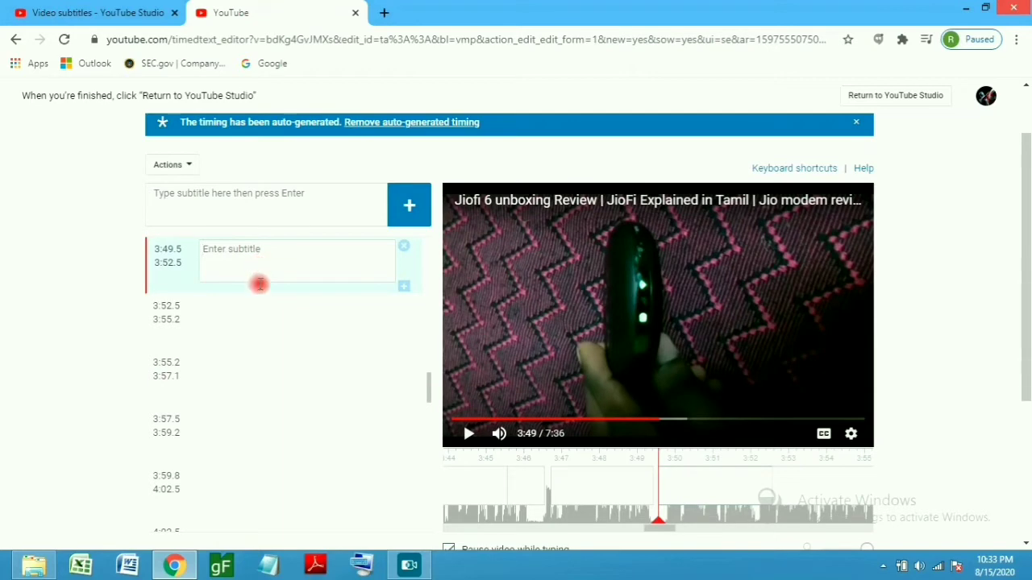
scroll(259, 307, "up", 3)
scroll(255, 307, "up", 2)
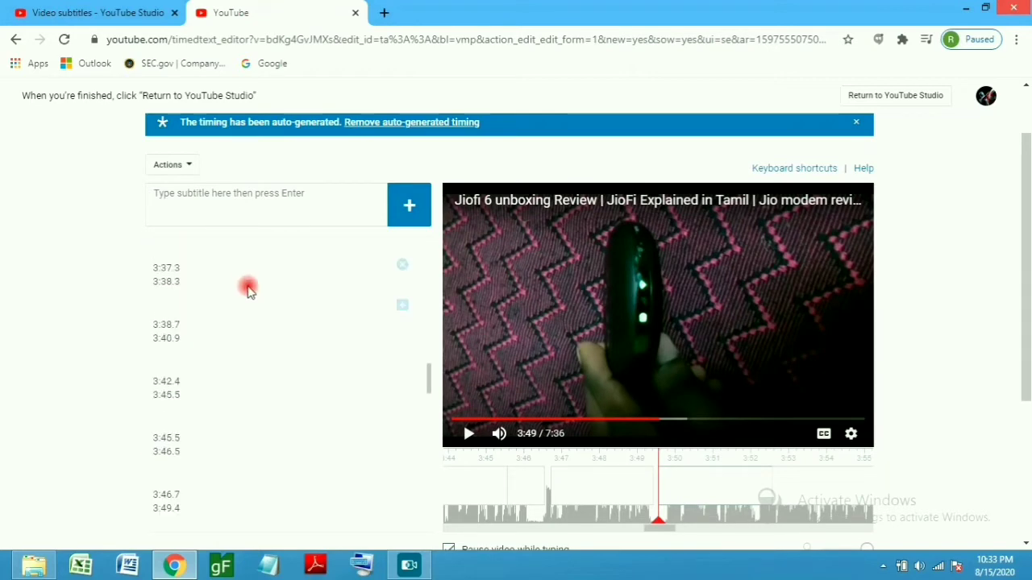
left_click(242, 274)
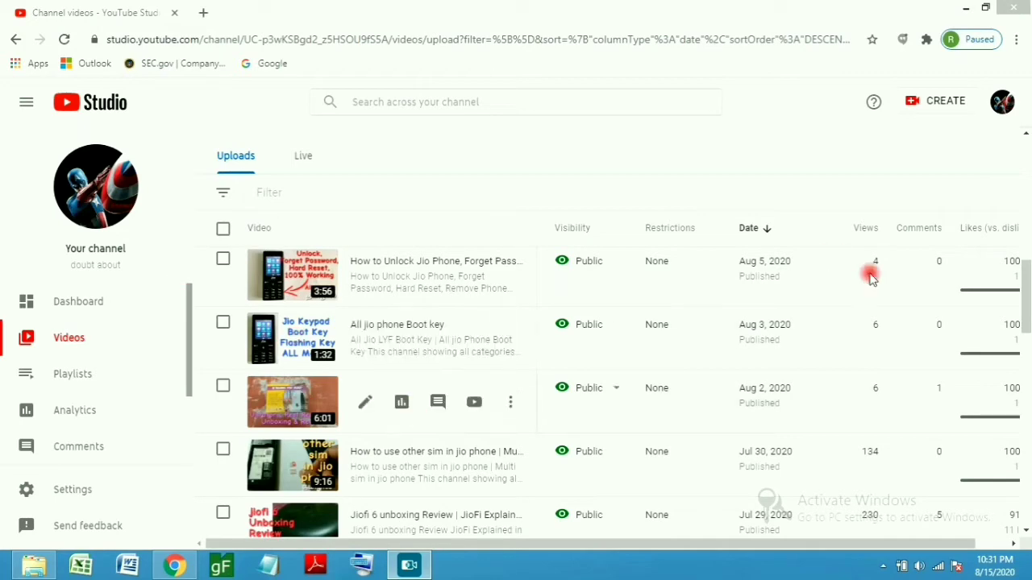
Open the subtitles page of the uploaded video "Jiofi 6 unboxing Review | JioFi Explained in Tamil".
left_click_drag(1023, 311, 1026, 347)
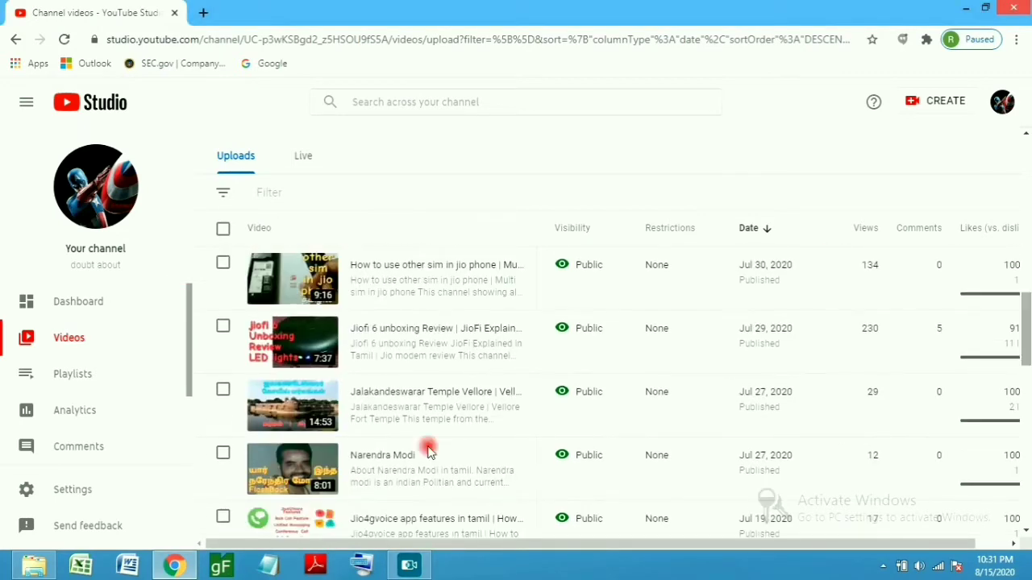
left_click(295, 342)
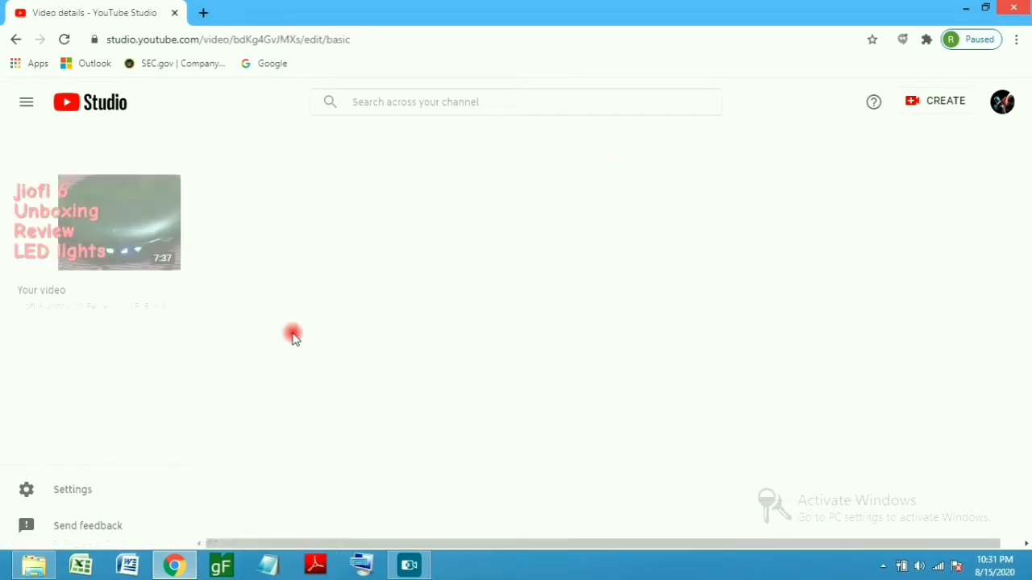
left_click_drag(190, 347, 190, 409)
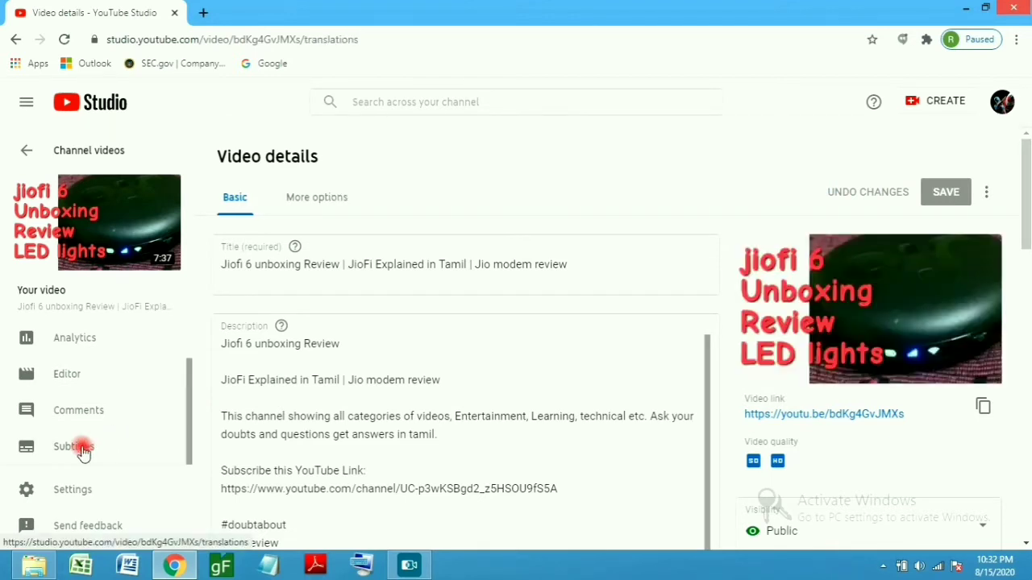
left_click(81, 450)
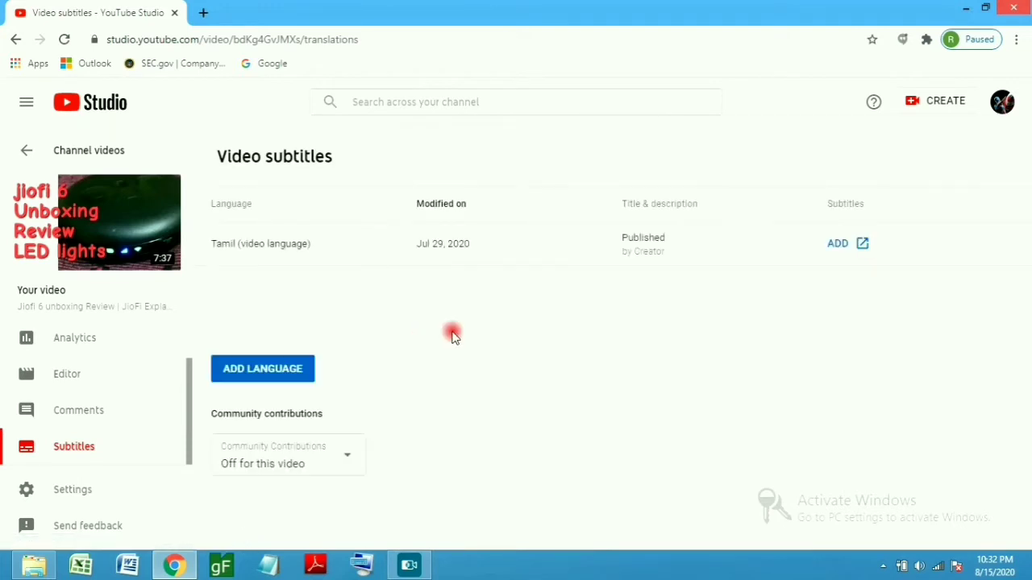
Add subtitles for the video's Tamil language by creating new subtitles or CC.
left_click(838, 245)
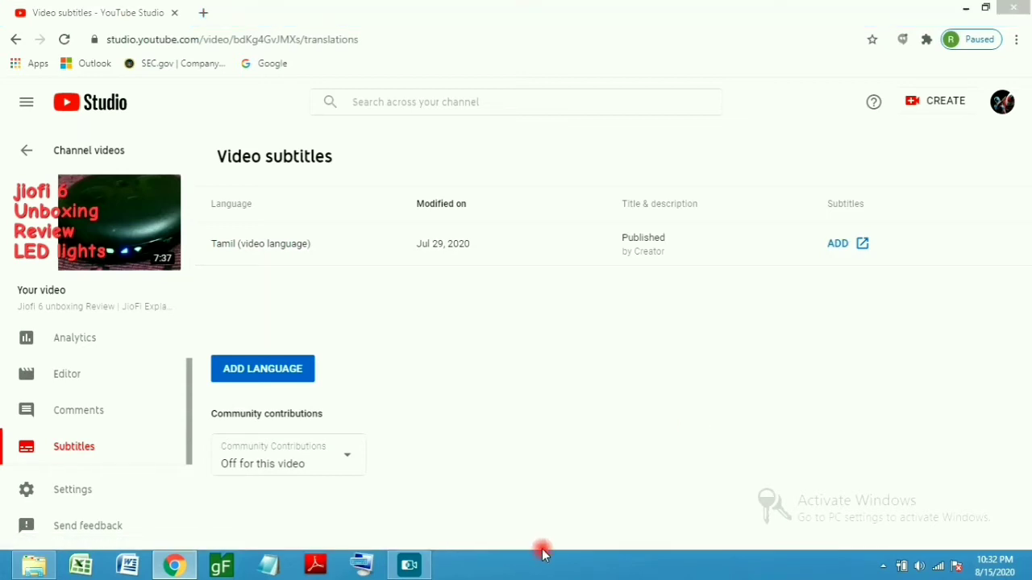
left_click(841, 245)
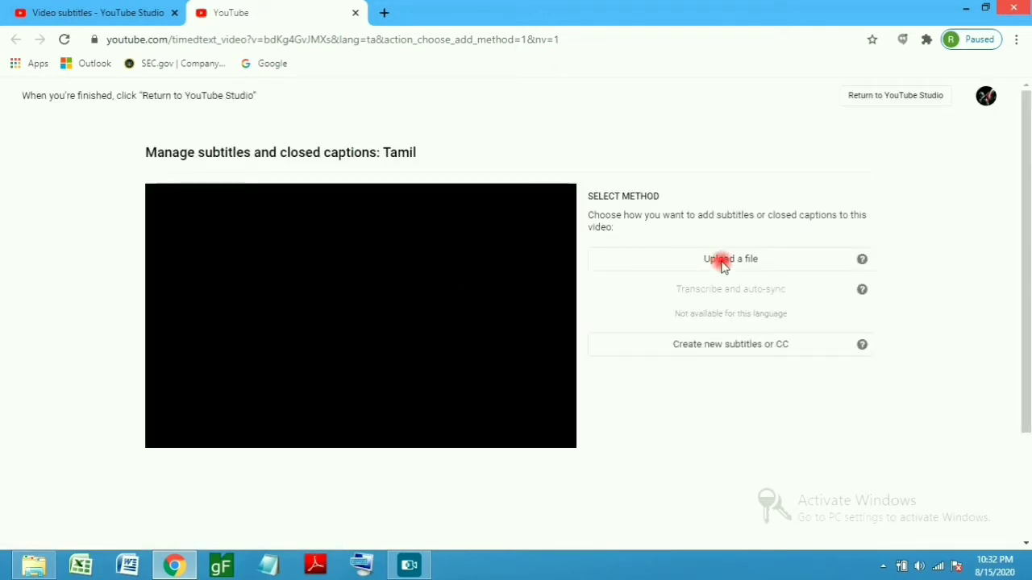
left_click(728, 346)
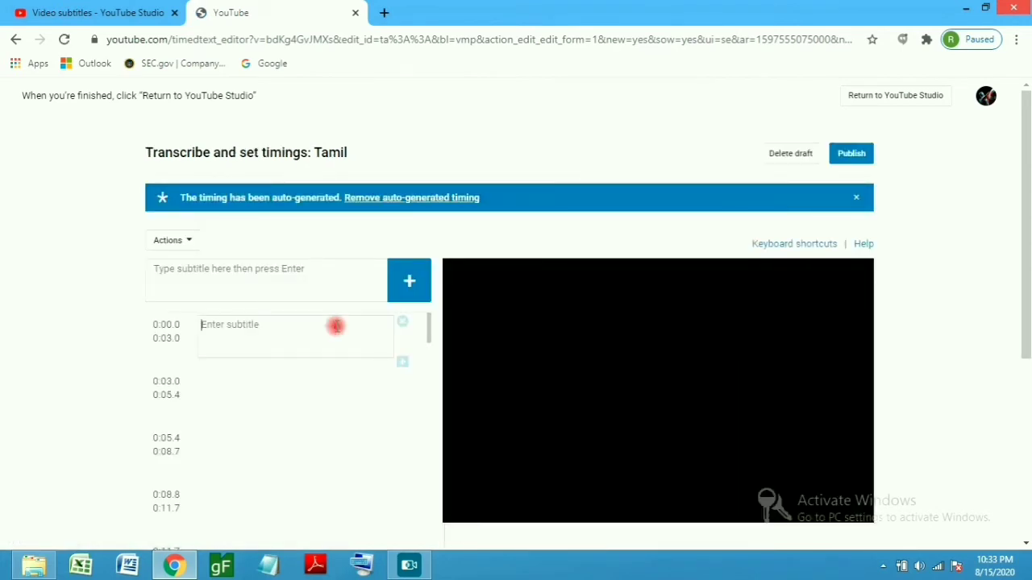
Look through the auto-generated subtitle timings from the start to beyond 5:06, pausing the video preview.
scroll(682, 410, "down", 1)
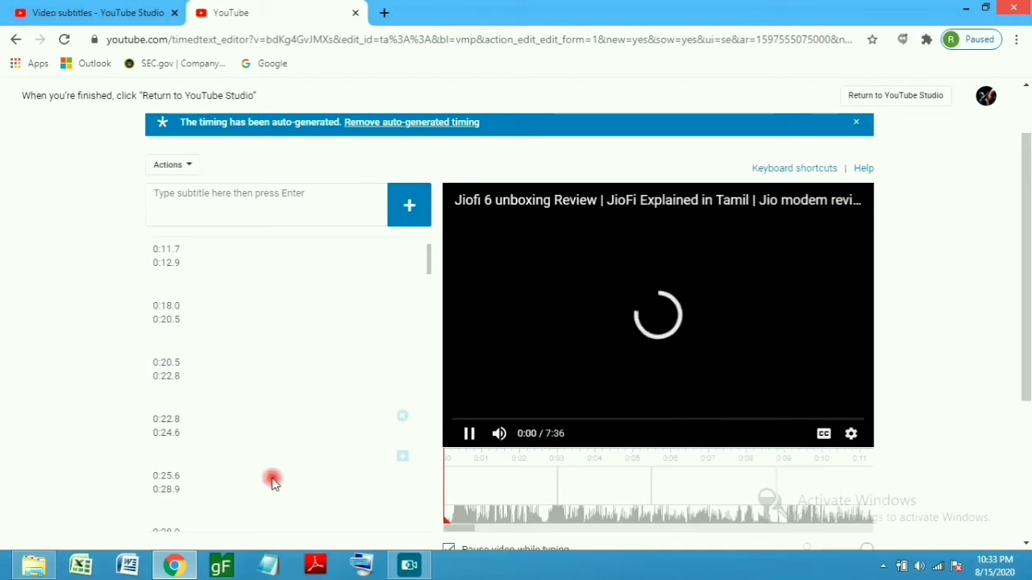
scroll(327, 399, "down", 4)
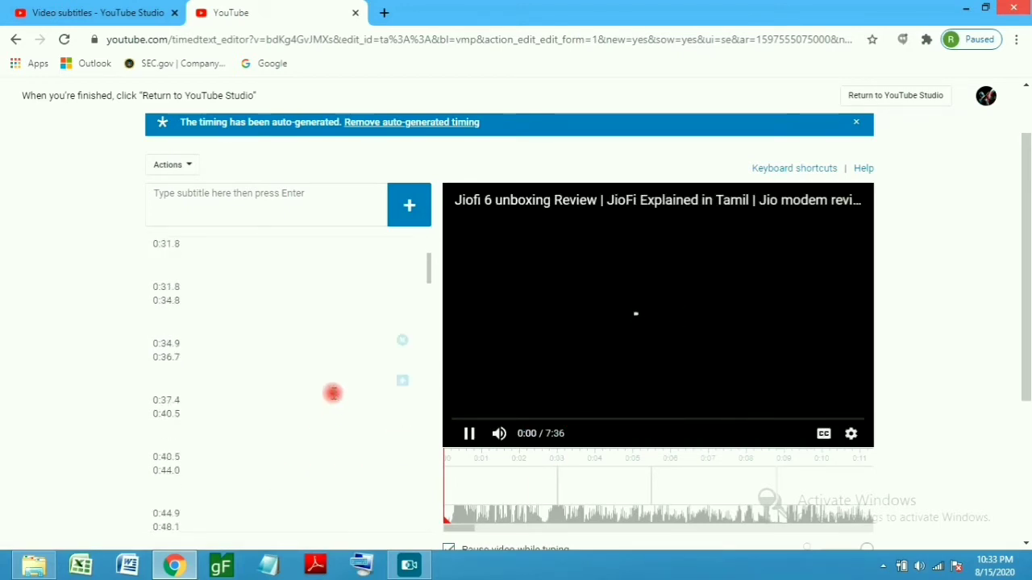
scroll(333, 392, "down", 10)
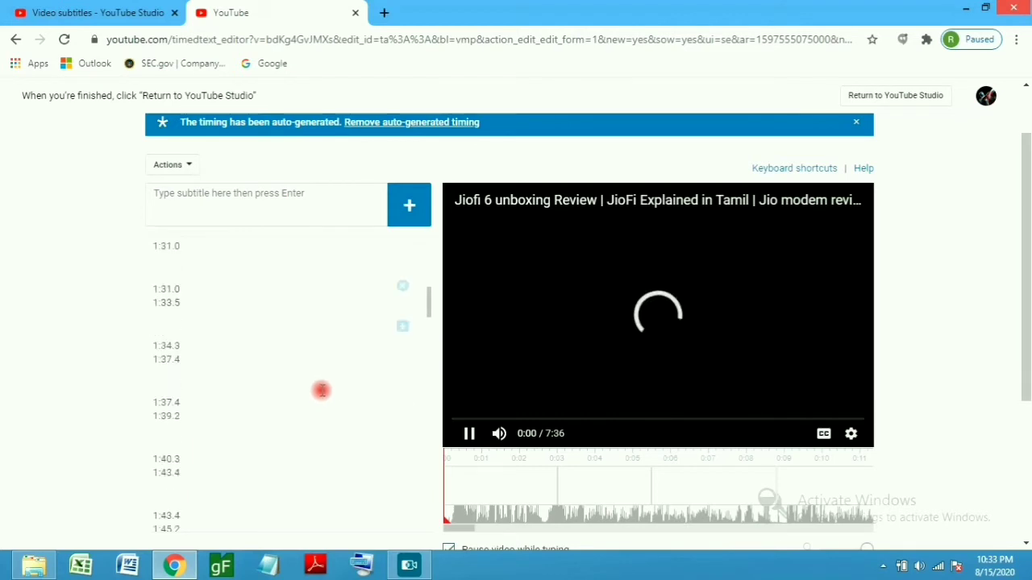
scroll(320, 386, "down", 10)
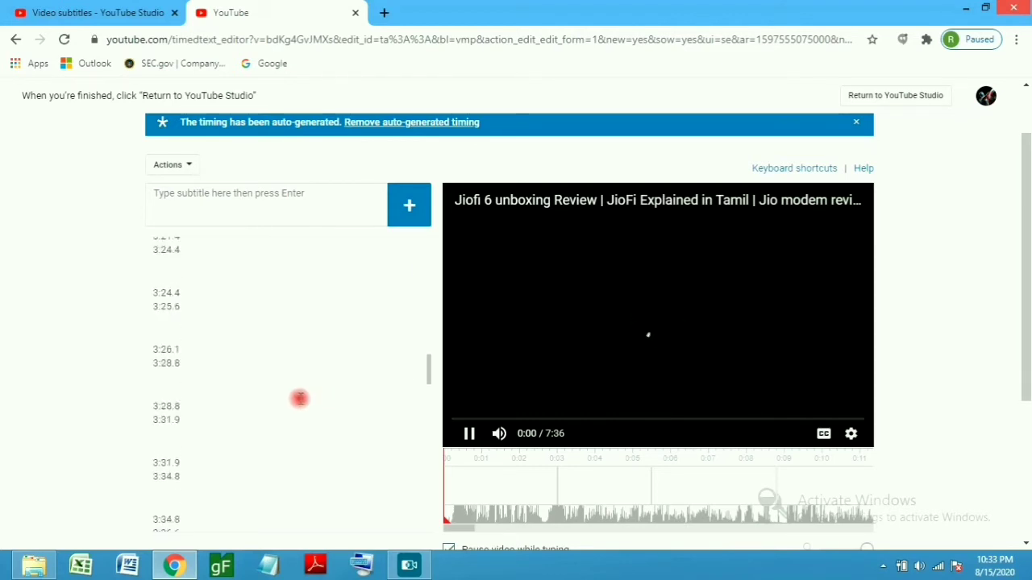
scroll(299, 392, "down", 7)
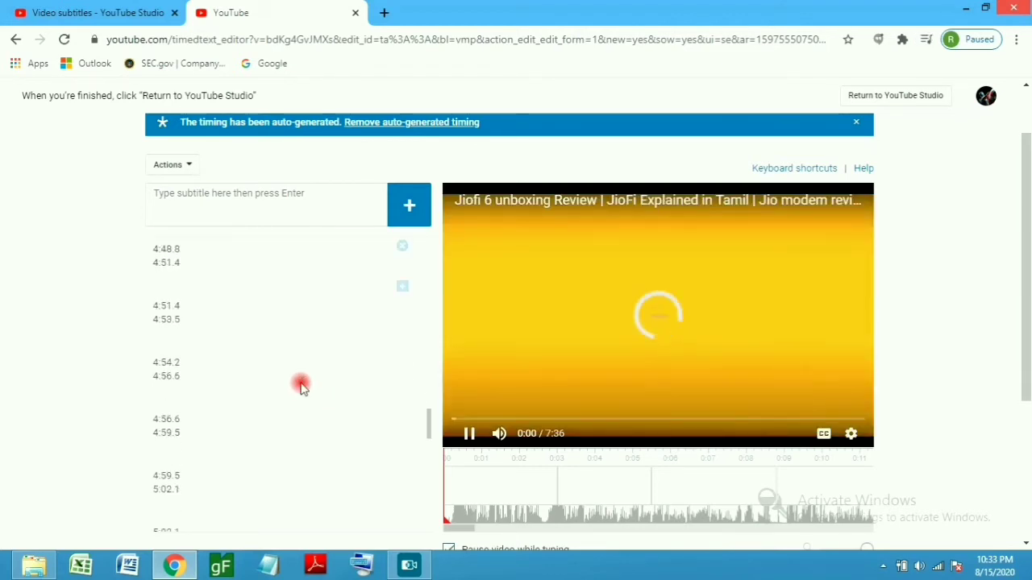
left_click(468, 435)
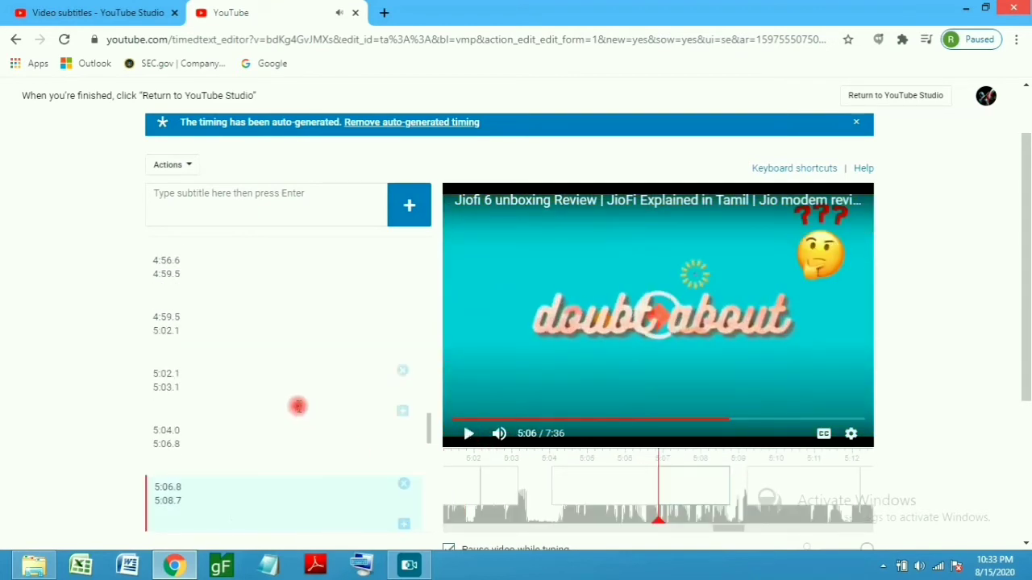
scroll(297, 407, "down", 2)
scroll(301, 402, "down", 1)
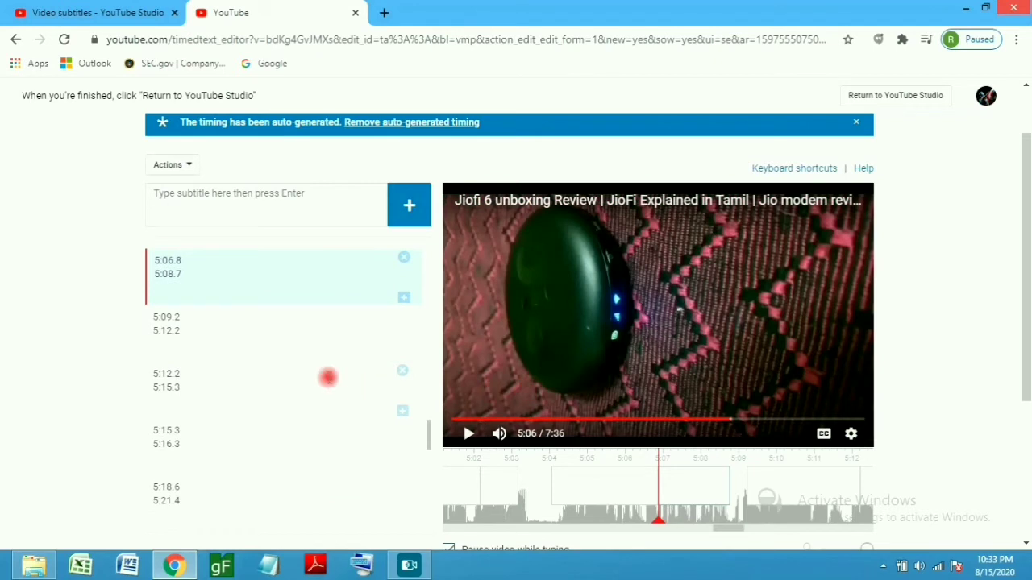
scroll(328, 376, "up", 3)
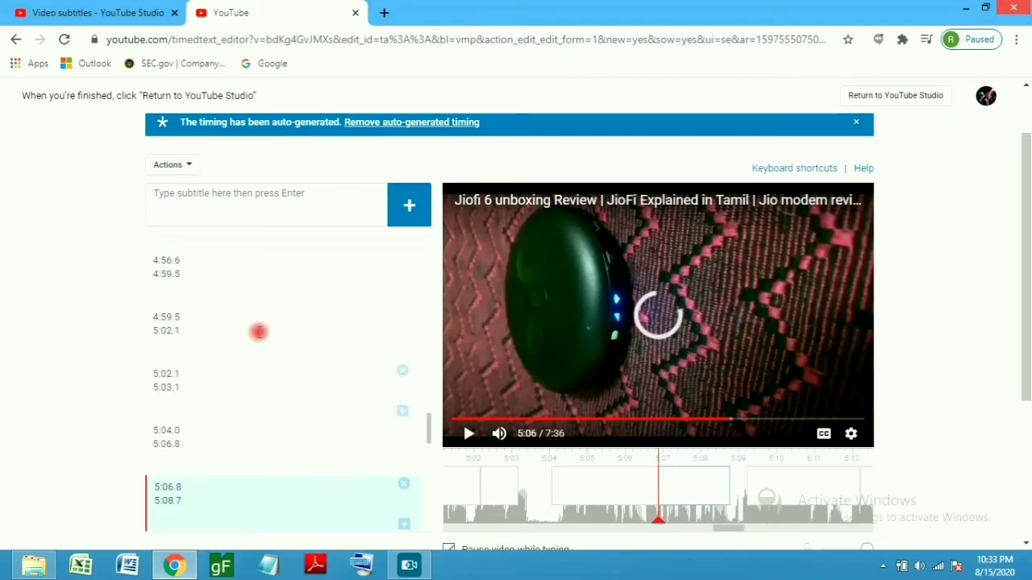
scroll(247, 320, "up", 2)
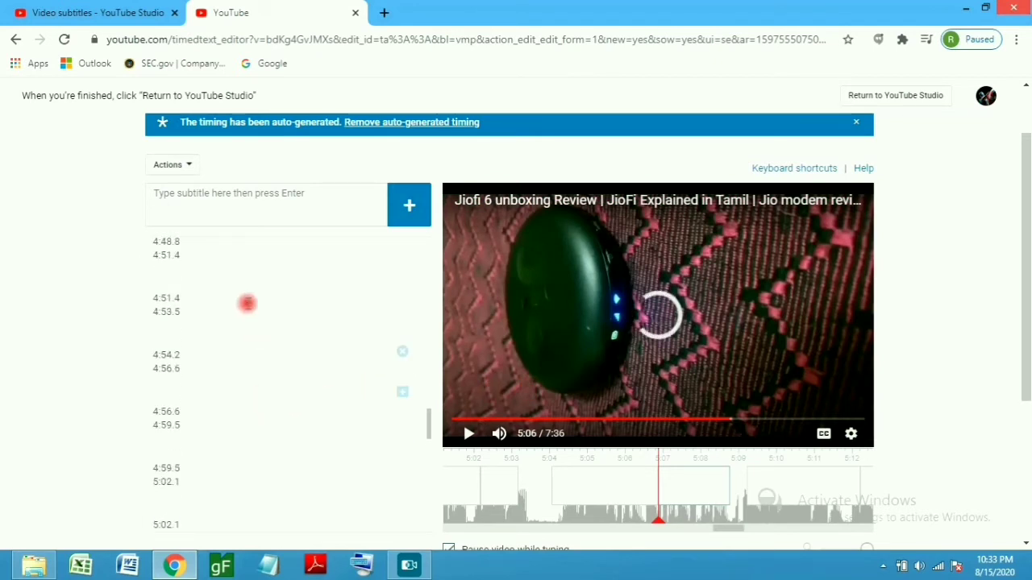
Check the video frames at the subtitle segments starting at 4:48.8, 3:52.5, 3:49.5 and 3:37.3, working back to about 3:12.
left_click(241, 255)
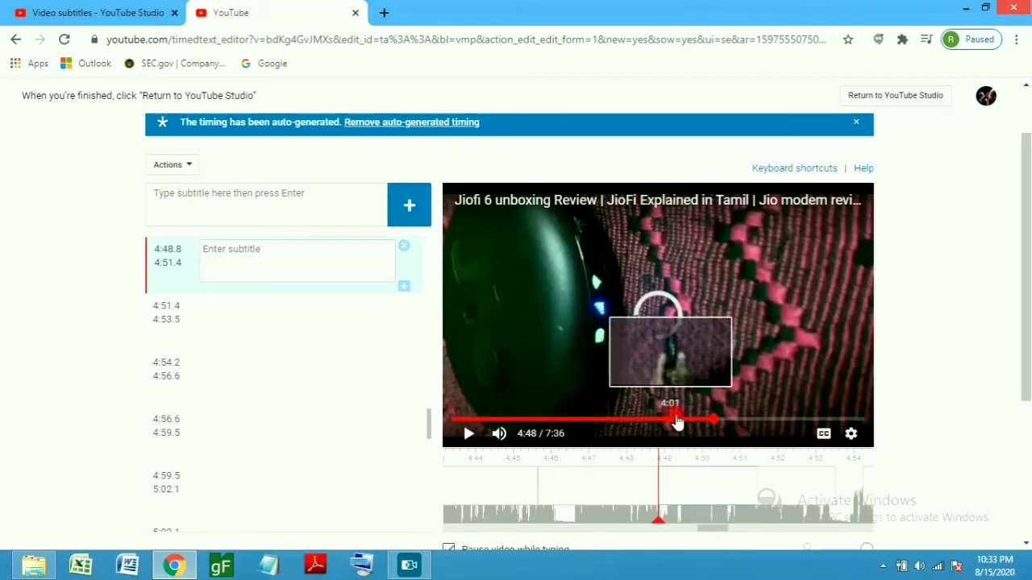
left_click(681, 421)
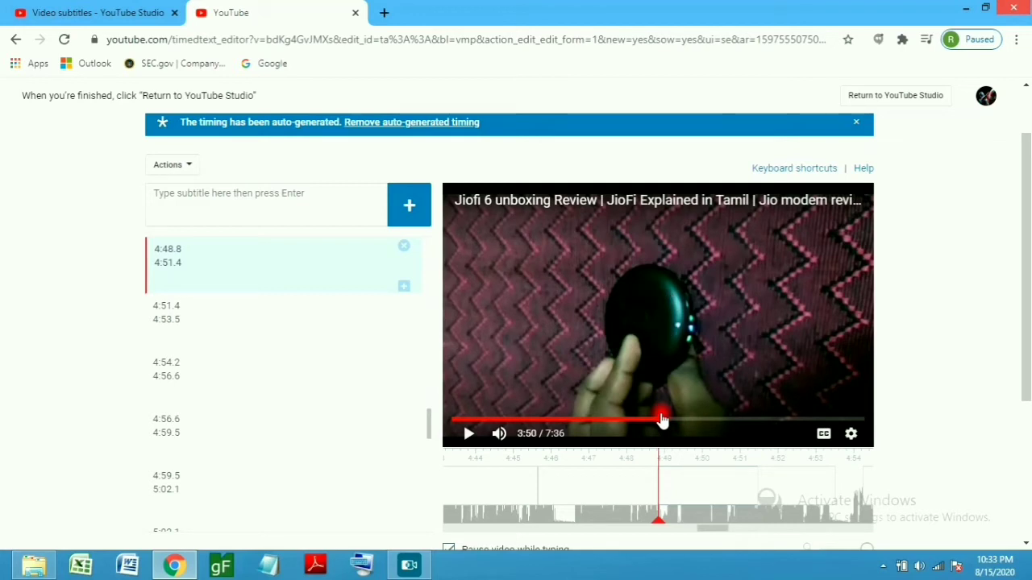
scroll(342, 367, "up", 2)
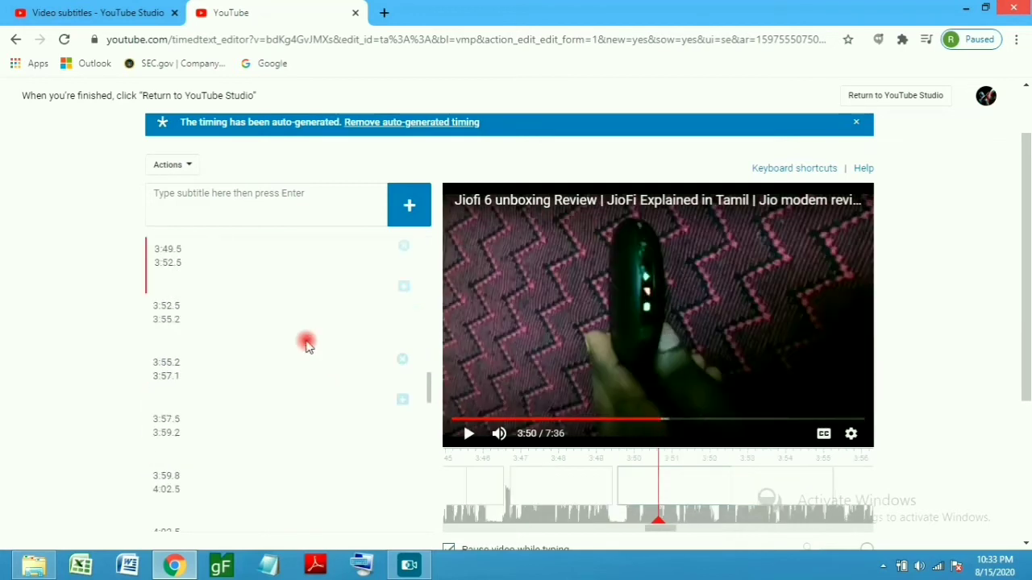
left_click(282, 321)
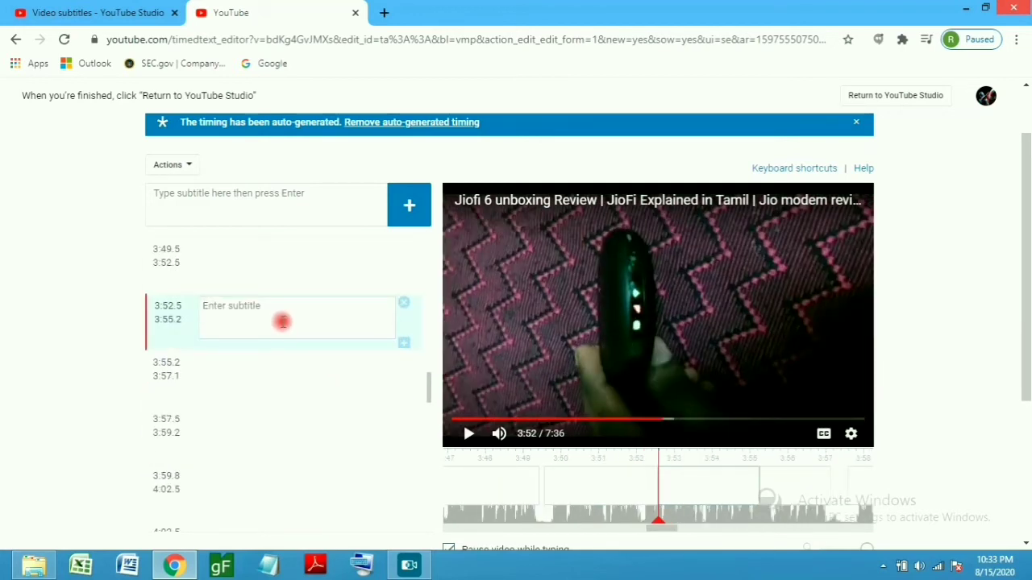
left_click(258, 265)
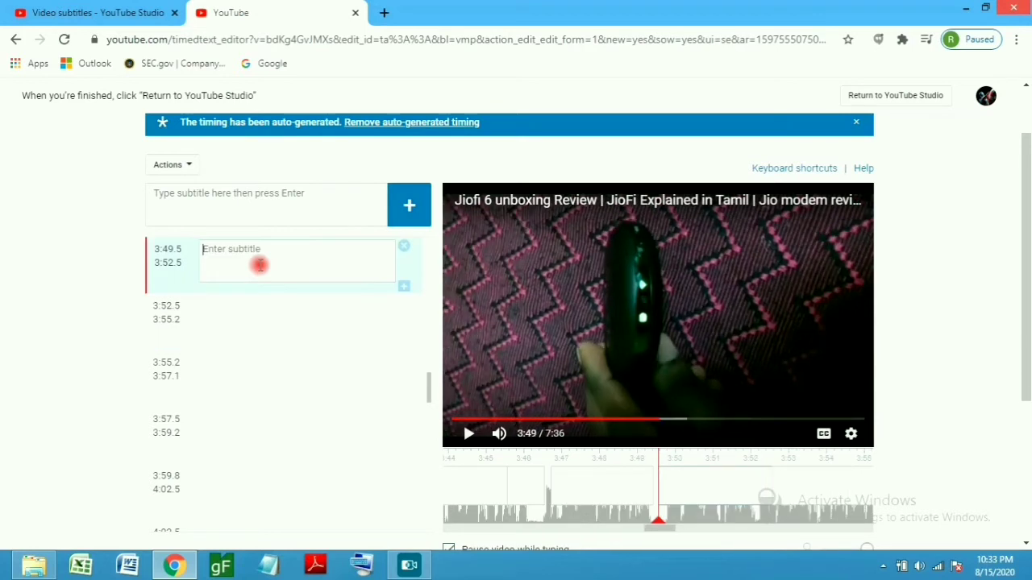
scroll(258, 311, "up", 3)
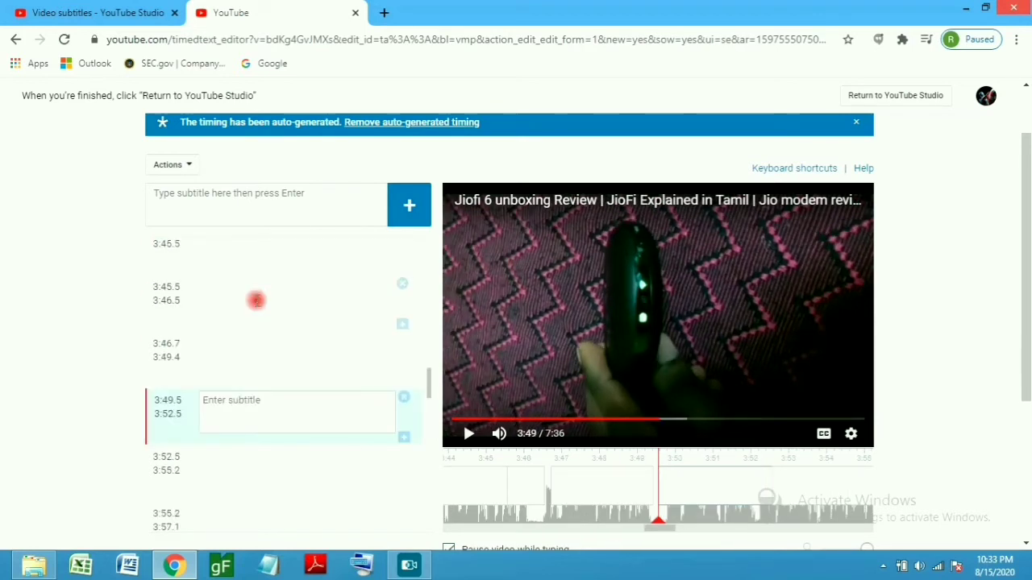
scroll(249, 299, "up", 1)
left_click(242, 274)
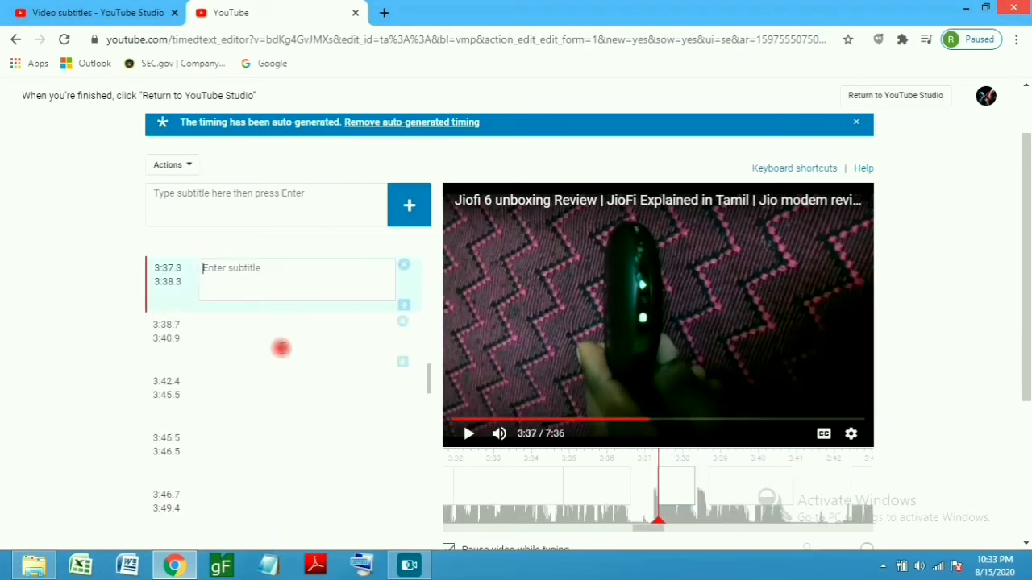
scroll(286, 348, "up", 3)
scroll(283, 350, "up", 2)
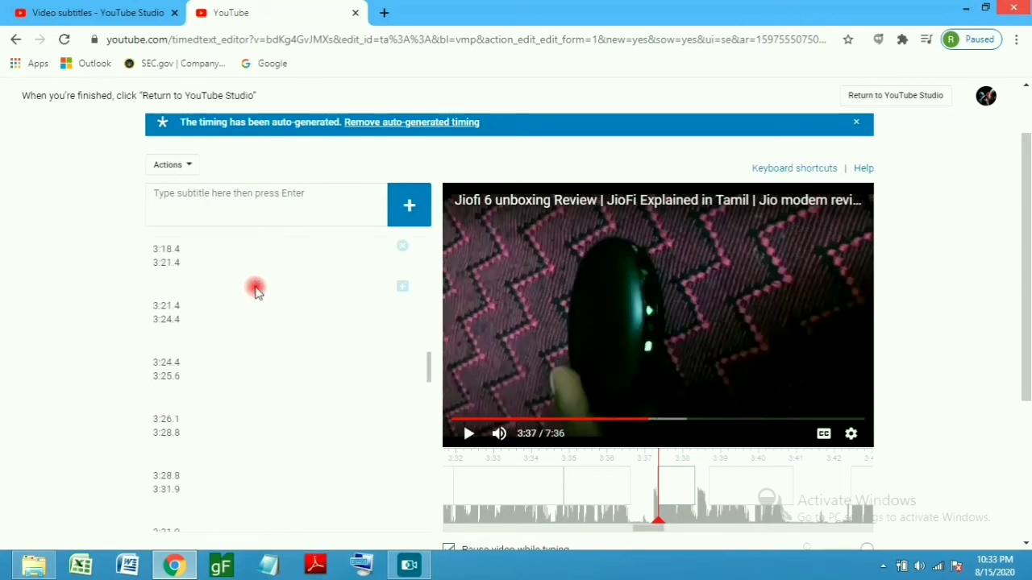
scroll(250, 286, "up", 2)
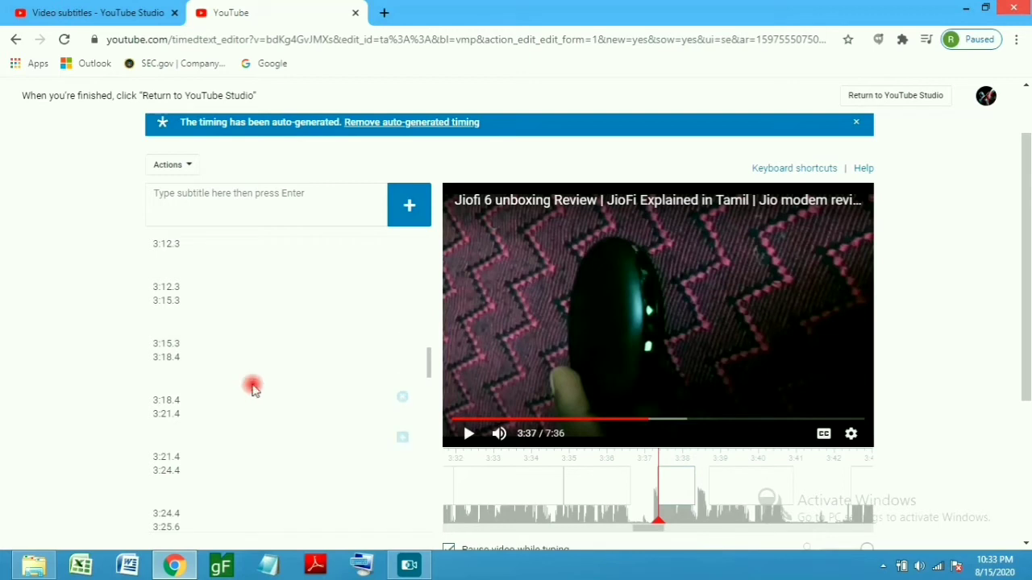
Enter the subtitle "RED - low" in the segment starting at 3:18.4.
left_click(253, 403)
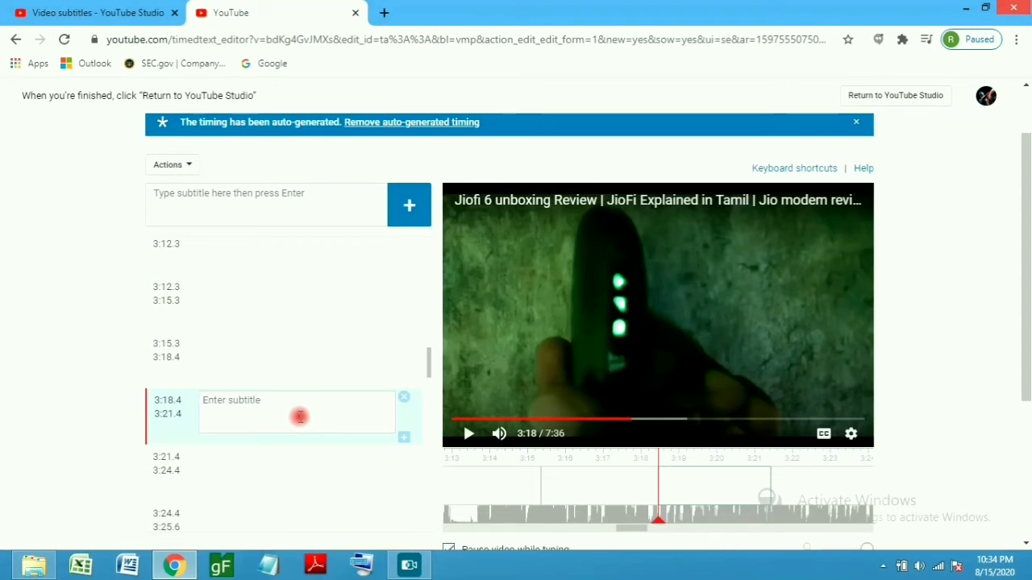
type("RED -")
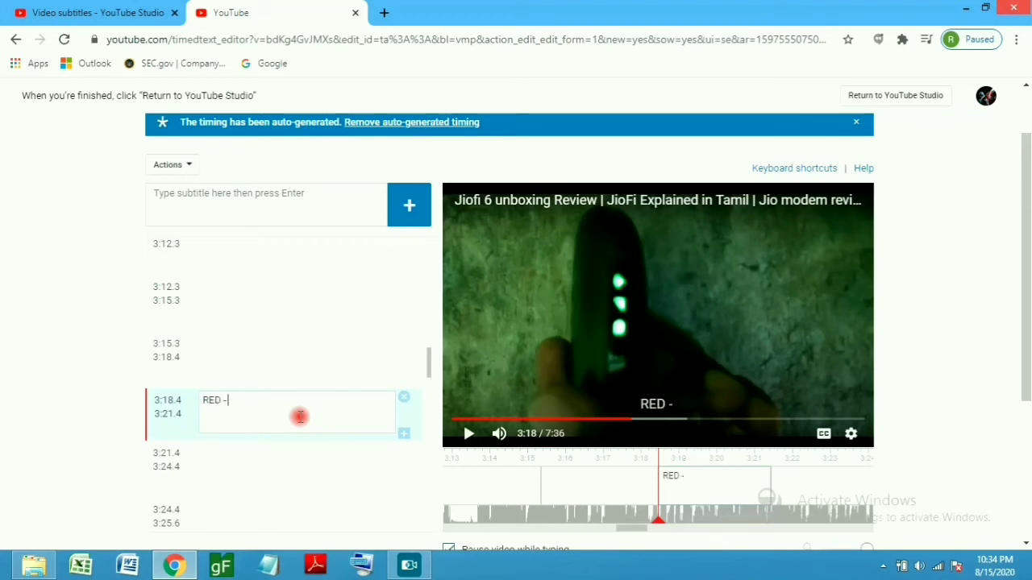
type(" low")
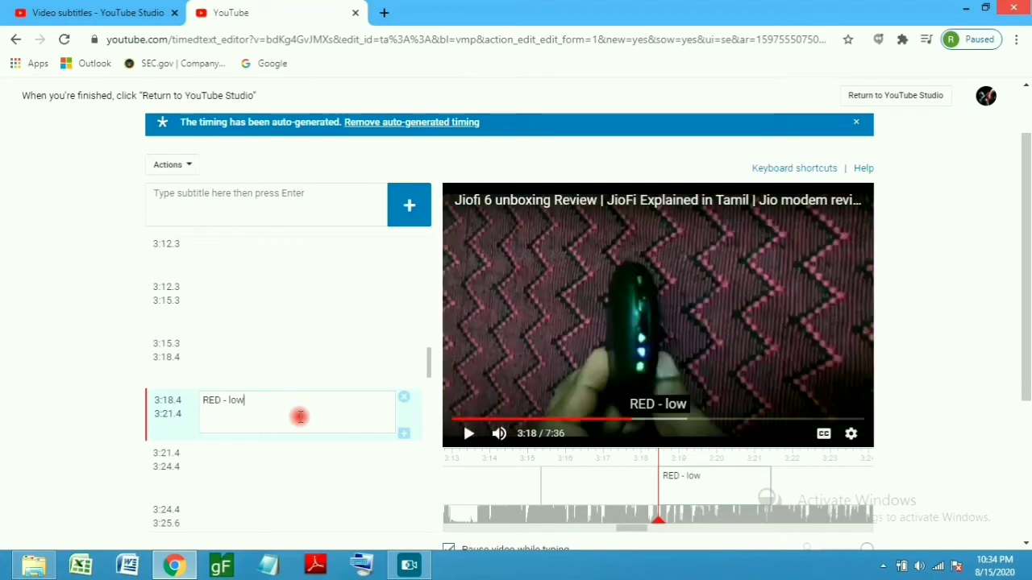
key("Return")
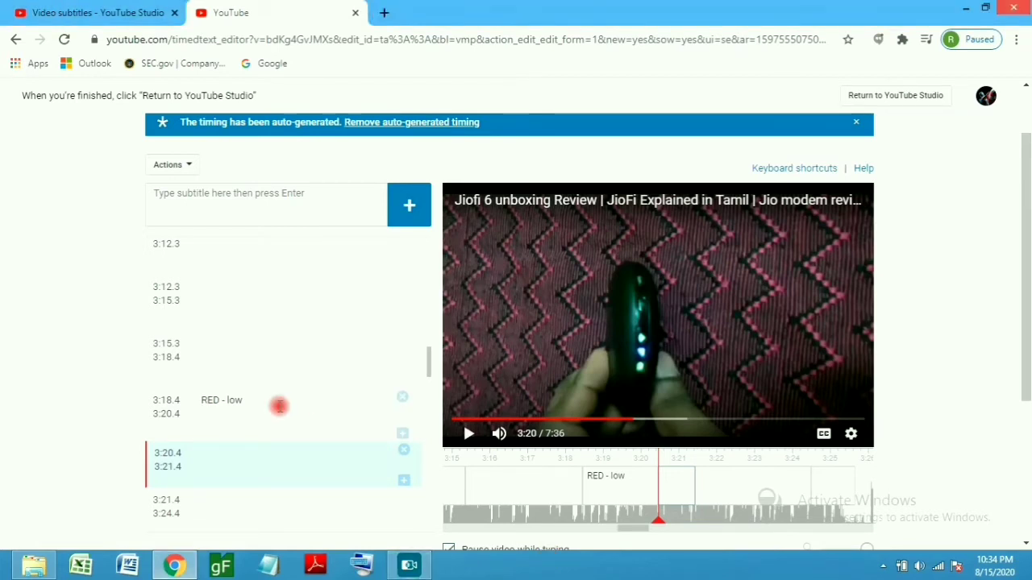
Extend the "RED - low" subtitle at 3:18.4 with "Blue - middle" and "GREEN - high", spaced apart.
left_click(278, 405)
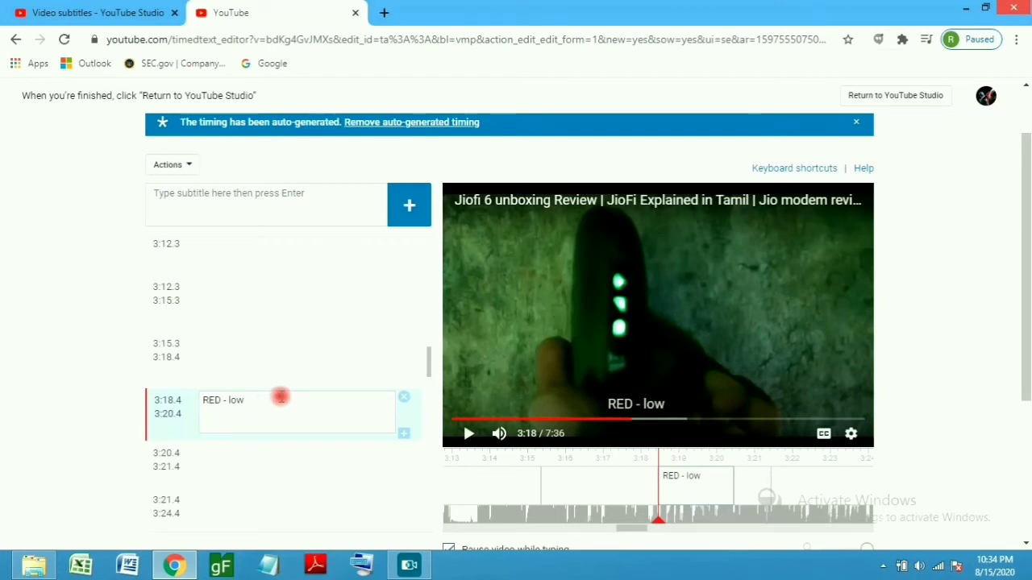
type("Blu")
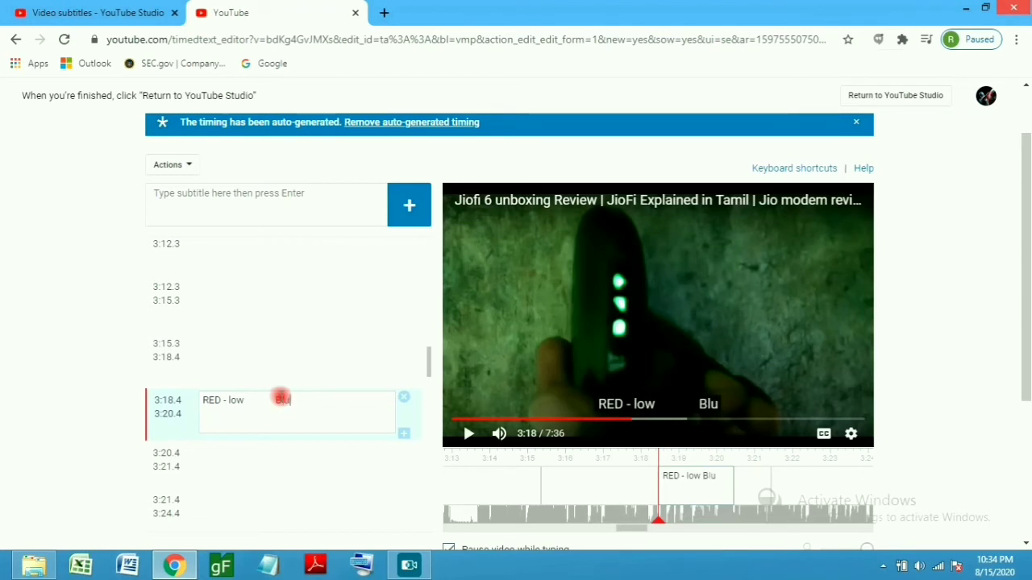
type("e - m")
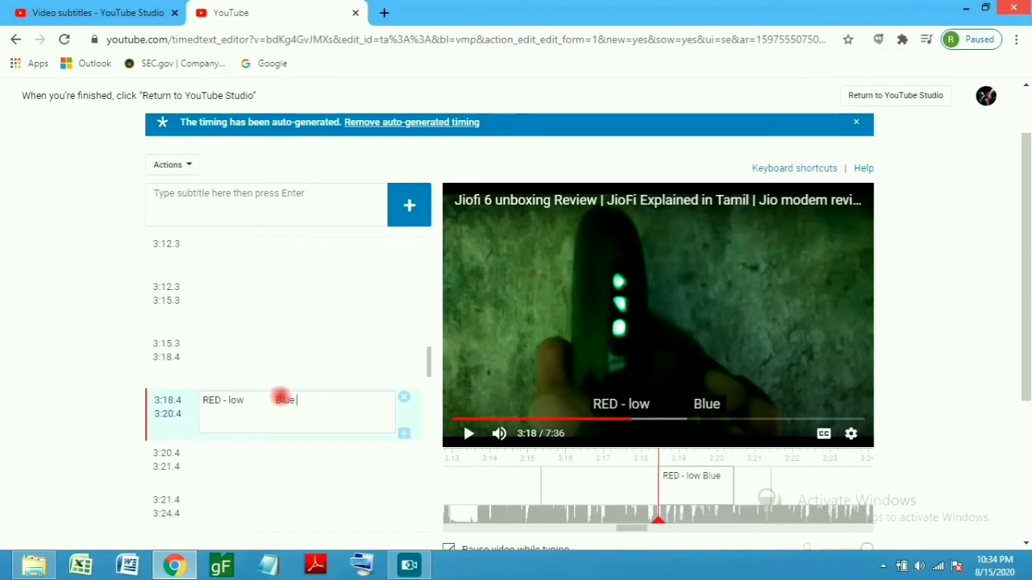
type("i")
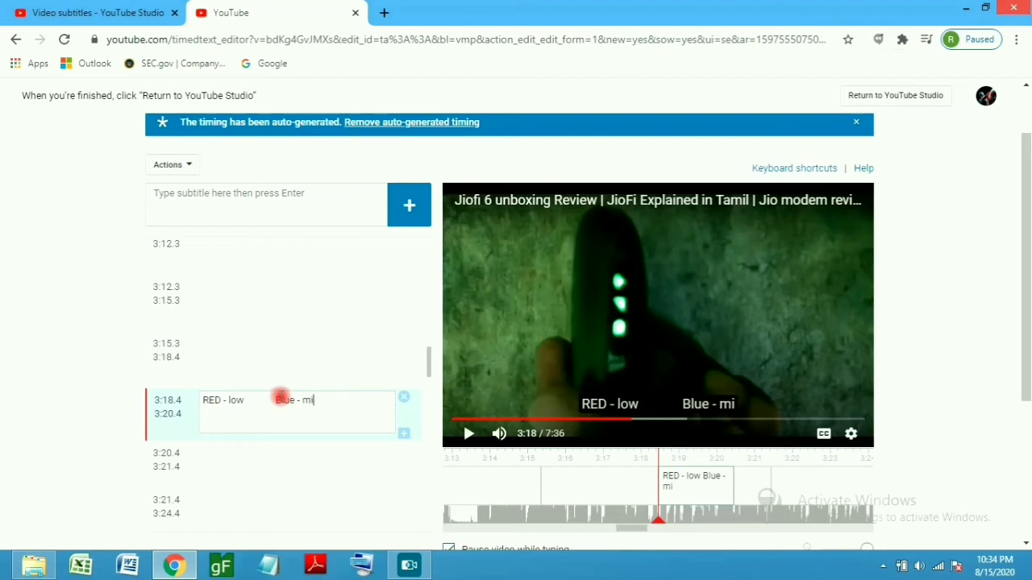
type("ddle       ")
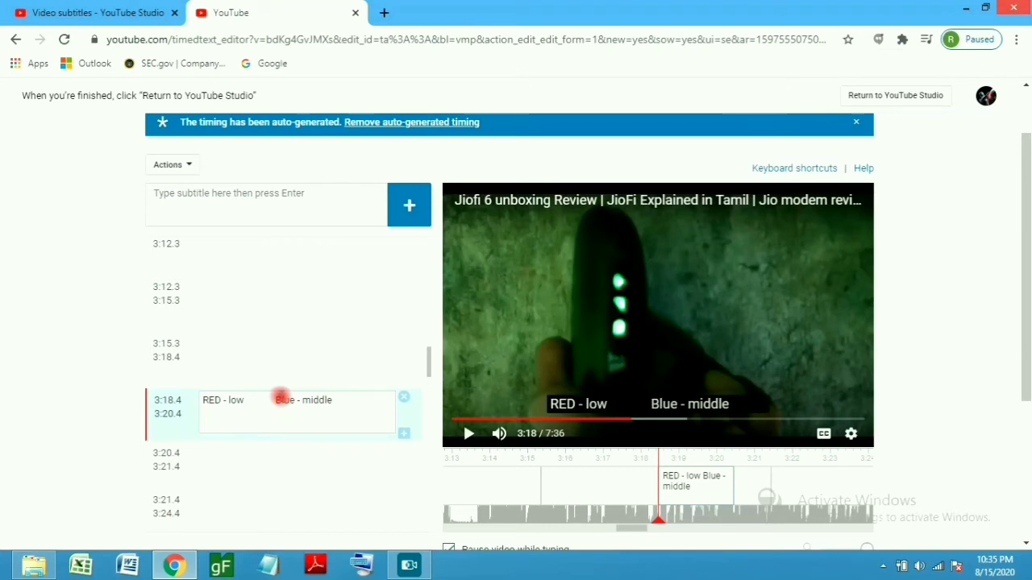
type(" GRE")
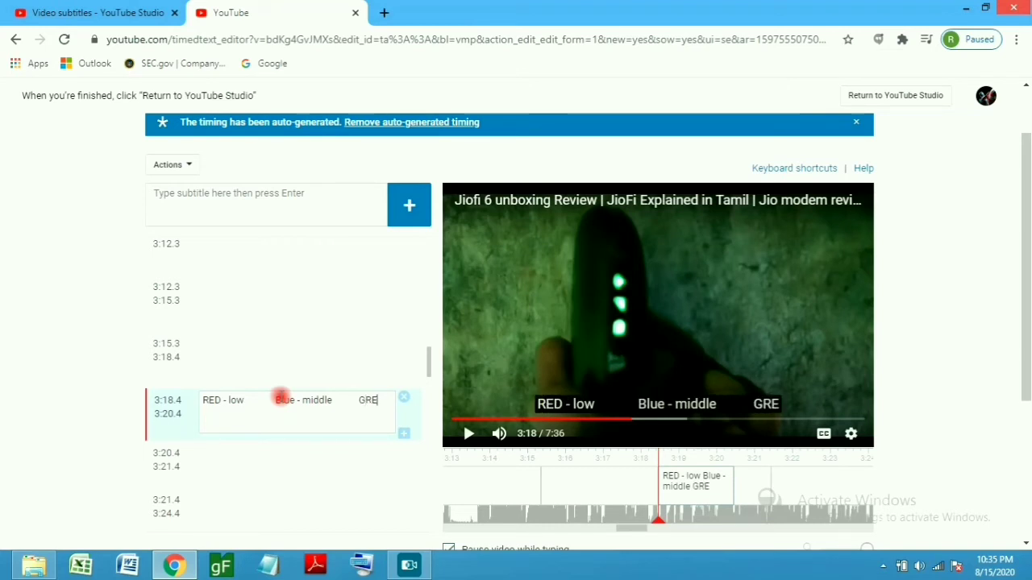
type("EN")
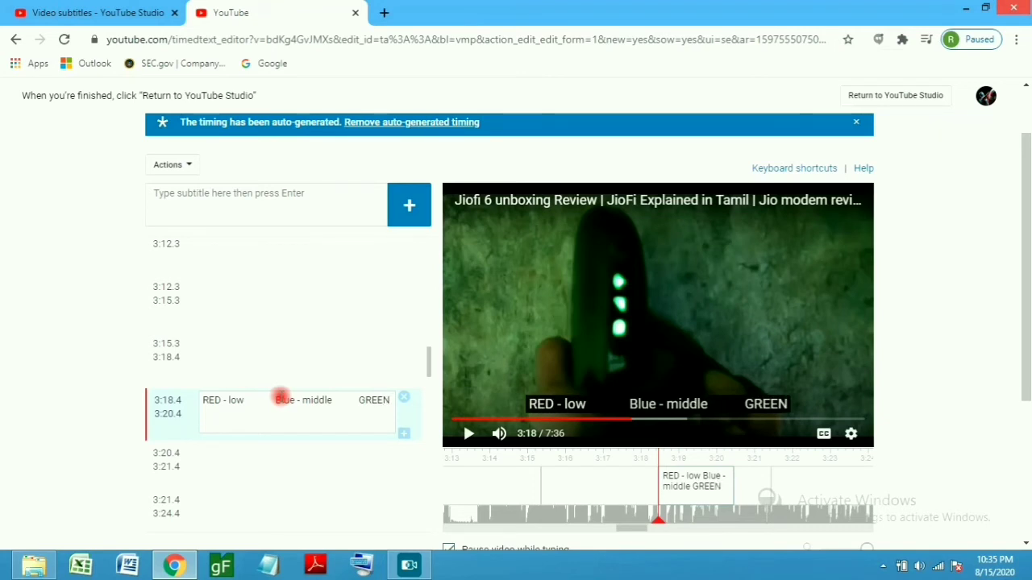
type("-")
key("BackSpace")
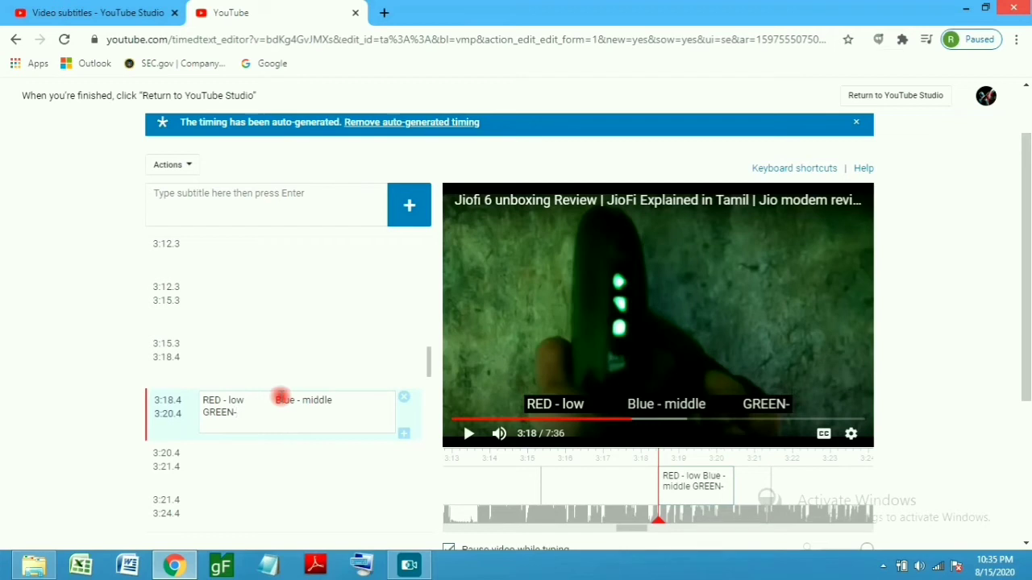
type("high")
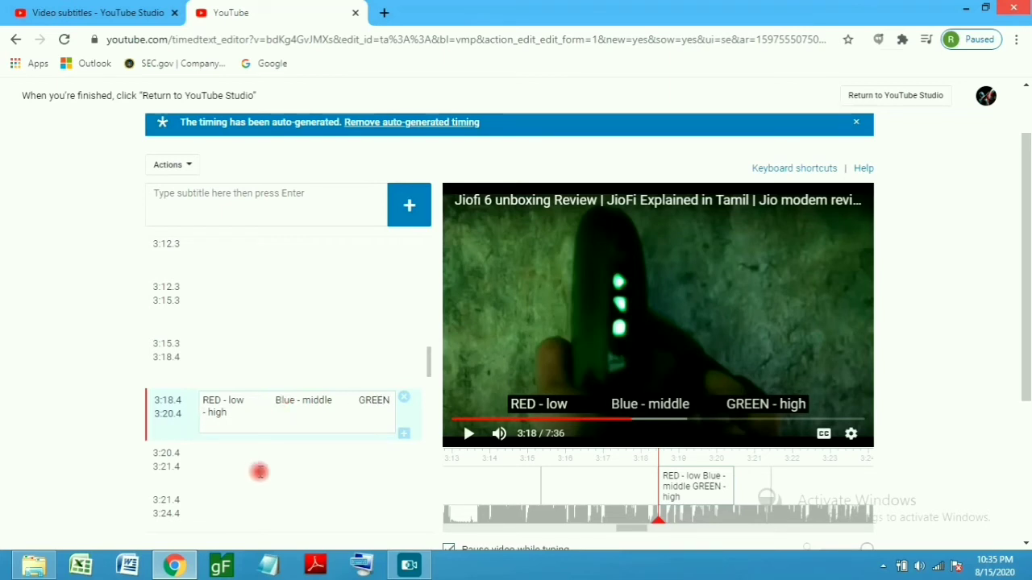
left_click(260, 467)
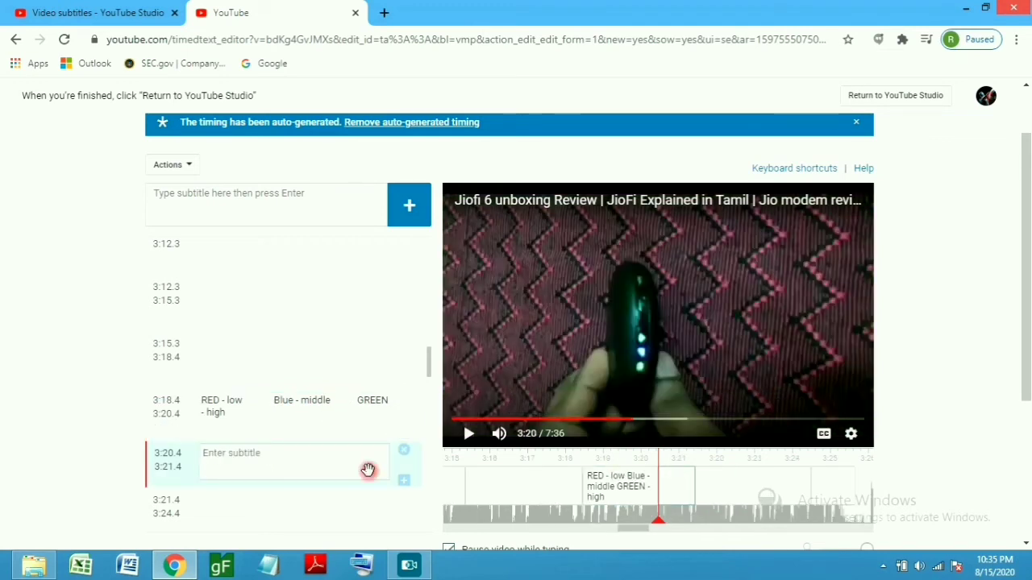
left_click(268, 416)
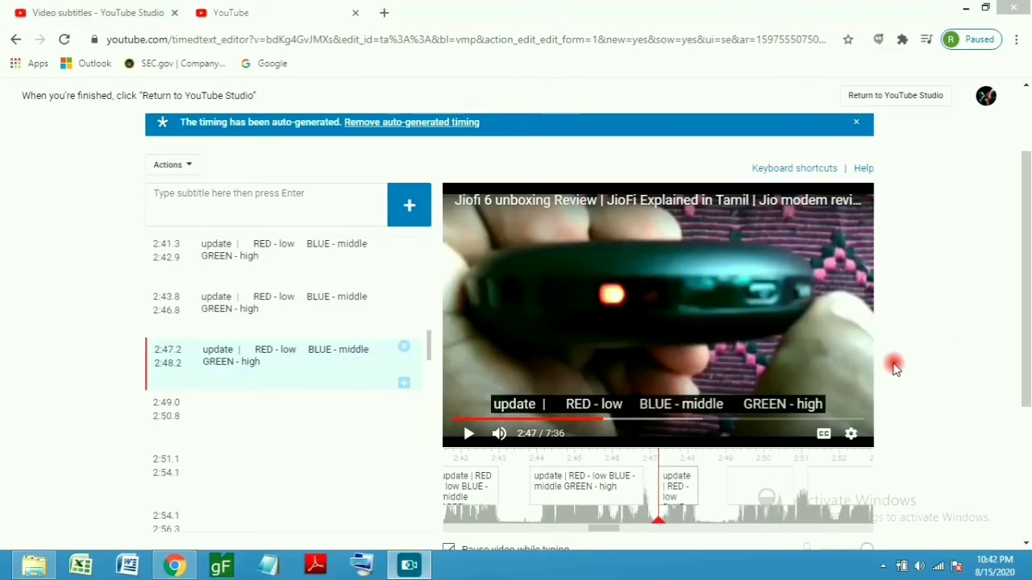
Review the LED colour captions from 2:34.6 to 2:48.2 against their video frames, including the segments starting at 2:34.6 and 2:43.8.
scroll(778, 352, "up", 2)
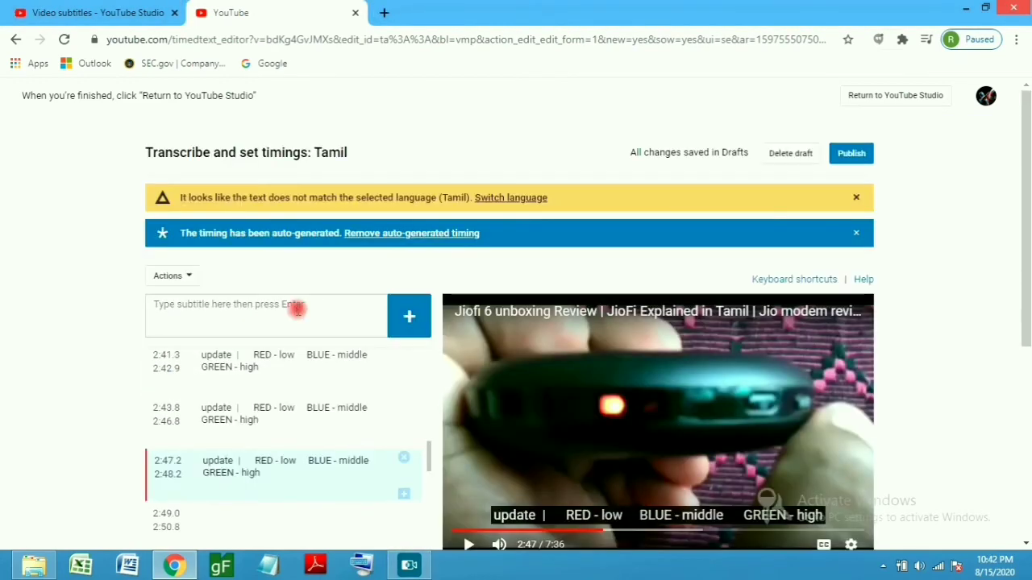
scroll(290, 362, "up", 3)
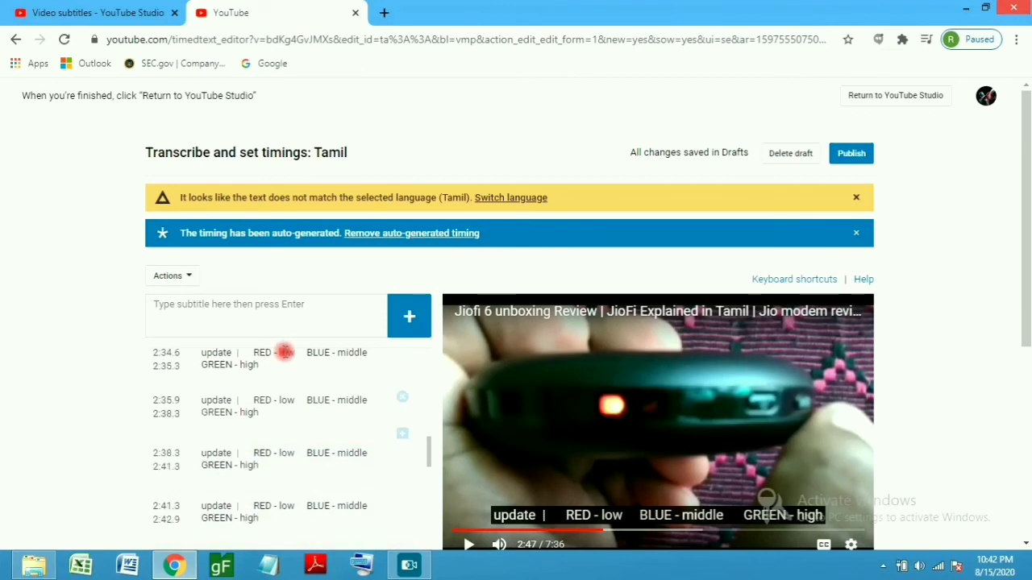
left_click(277, 363)
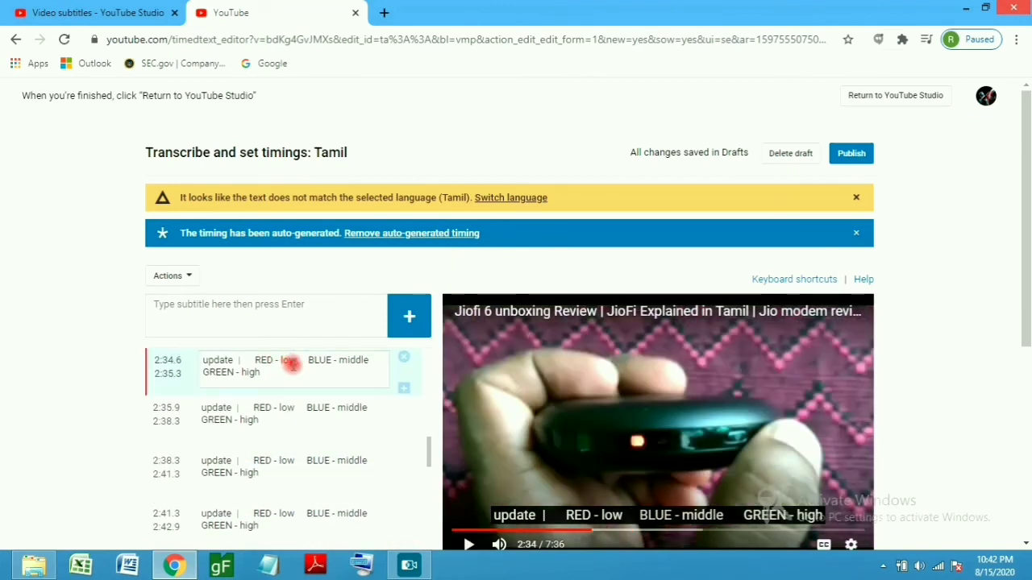
scroll(266, 405, "down", 3)
left_click(278, 417)
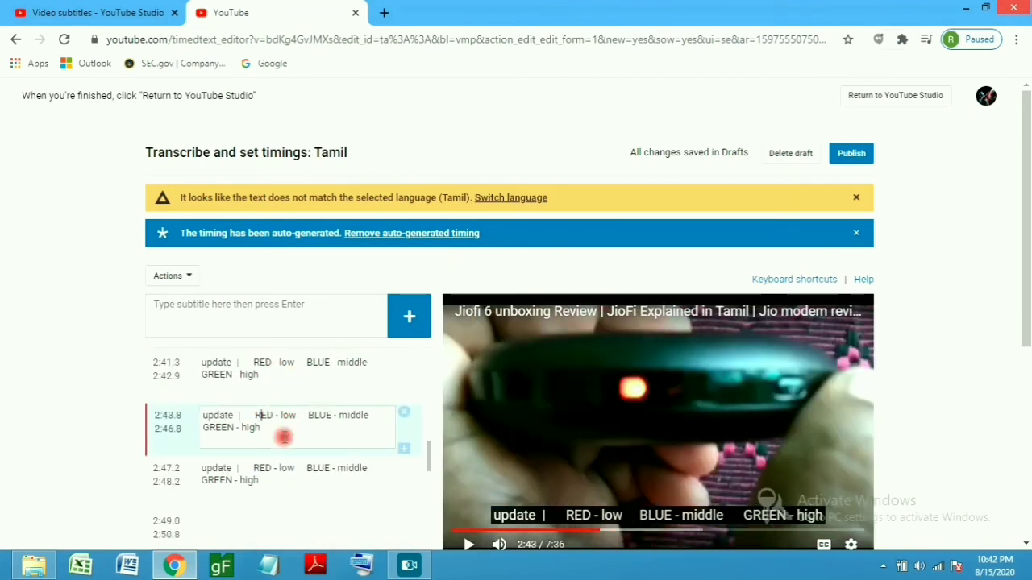
scroll(286, 447, "down", 3)
scroll(327, 429, "up", 4)
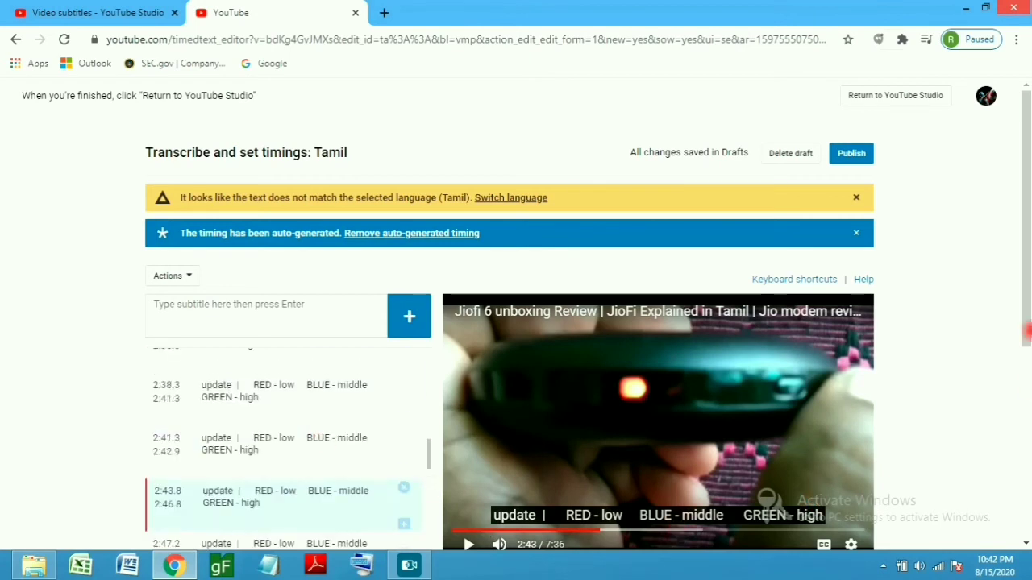
Play the video preview from about 0:21, skip ahead to the 2:22.5 segment, and check the LED captions through to about 2:49.
scroll(1025, 298, "down", 1)
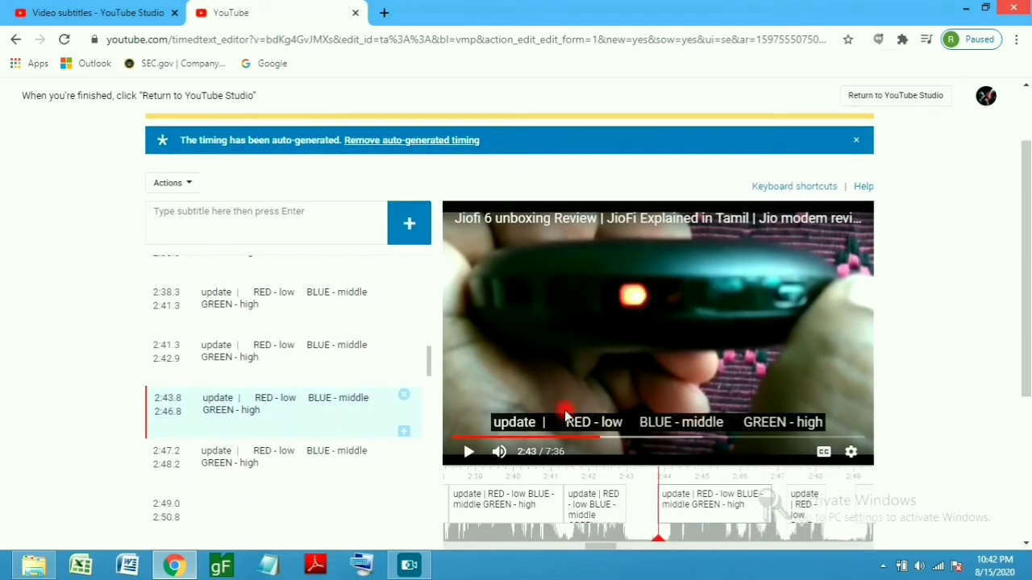
left_click(561, 441)
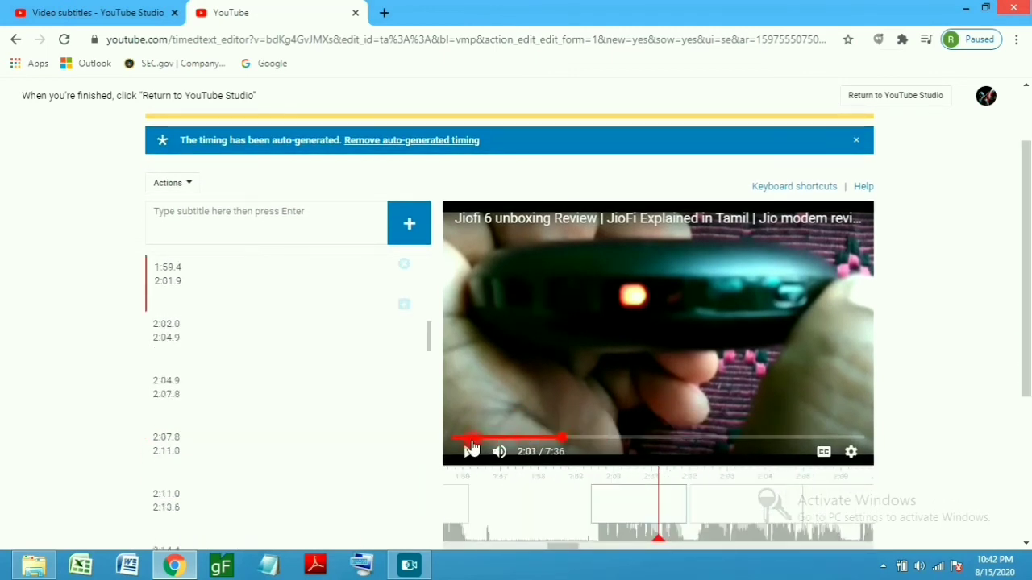
left_click(471, 441)
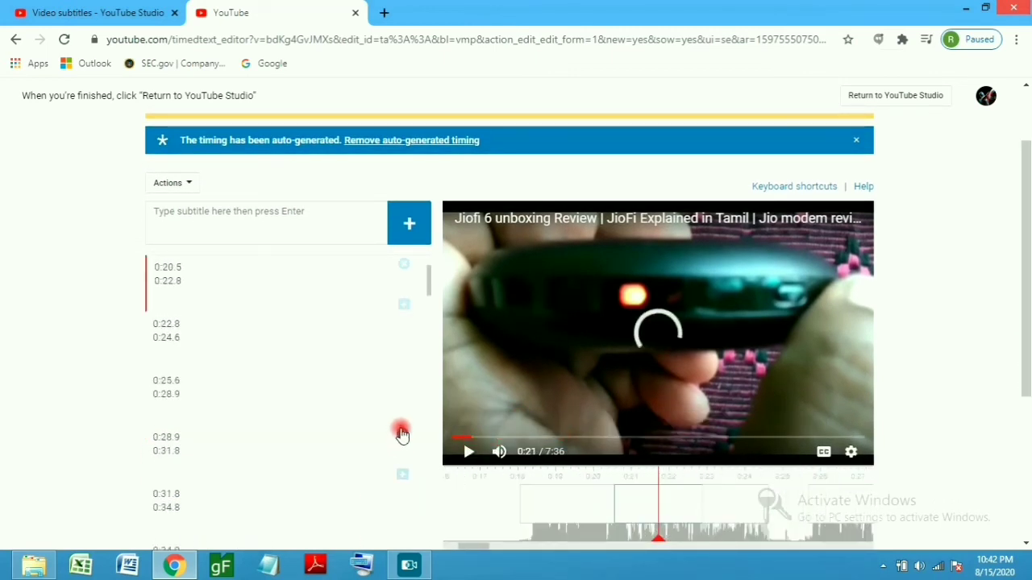
left_click(468, 452)
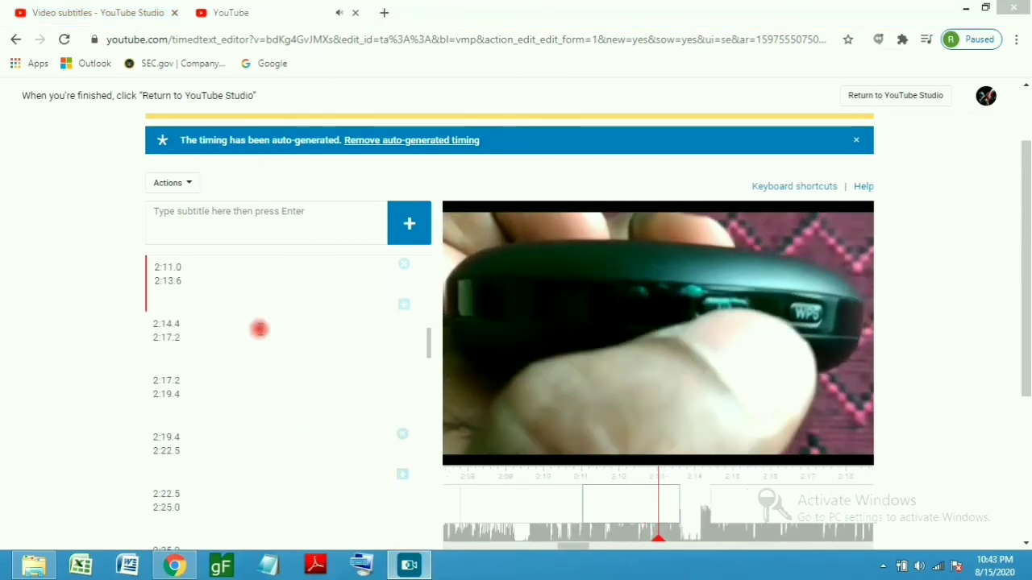
left_click(258, 344)
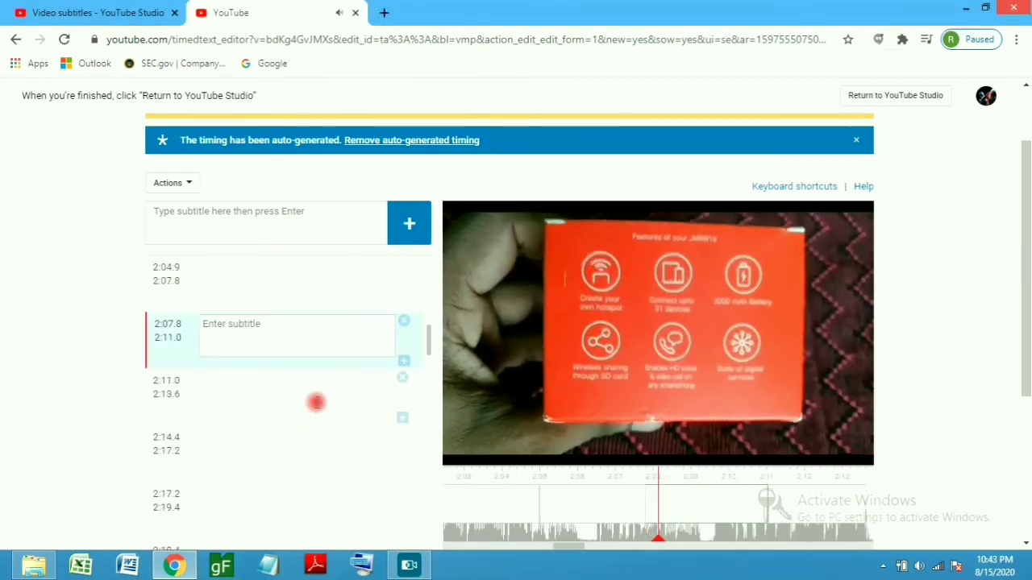
scroll(315, 402, "down", 7)
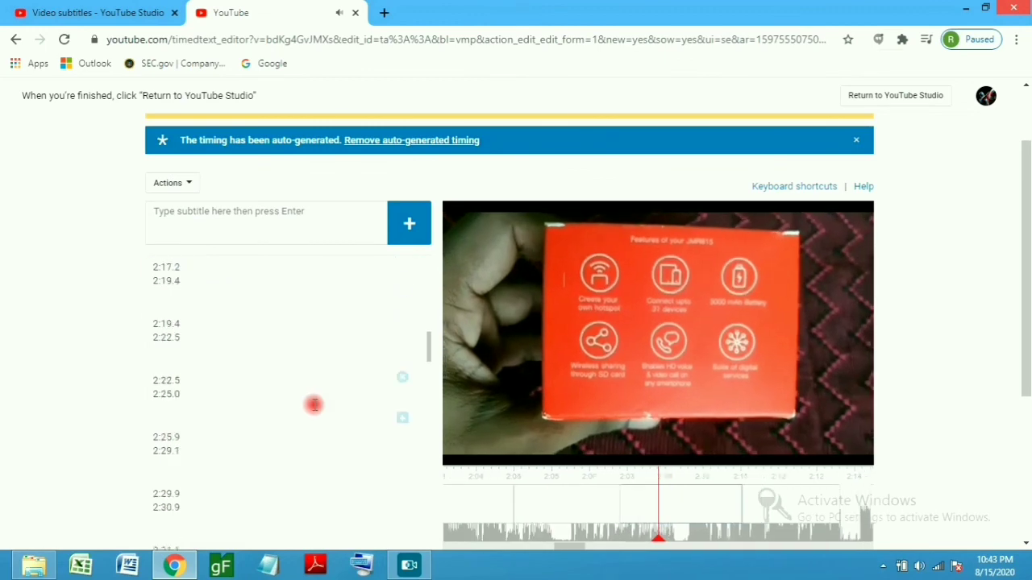
left_click(287, 387)
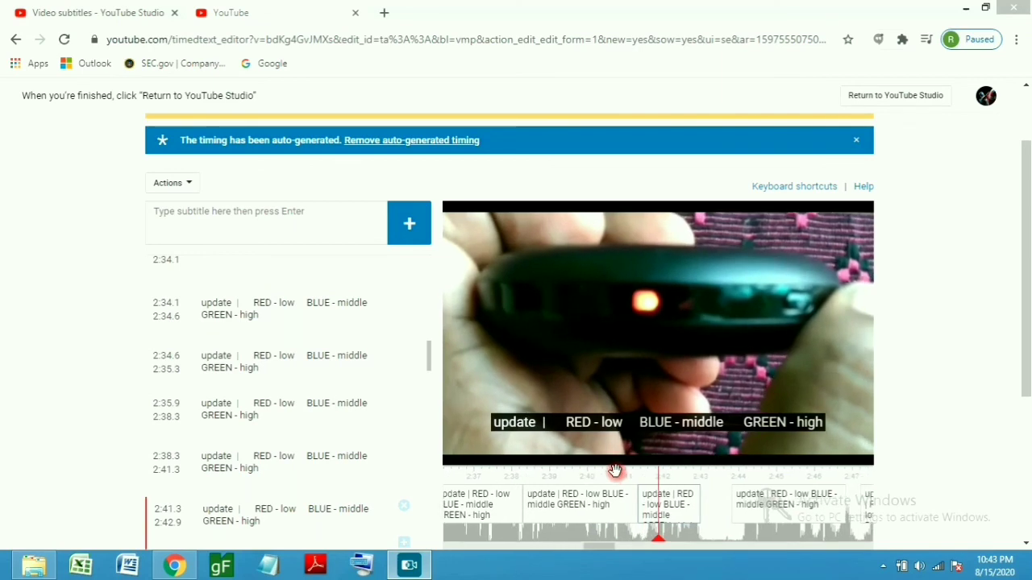
left_click(371, 454)
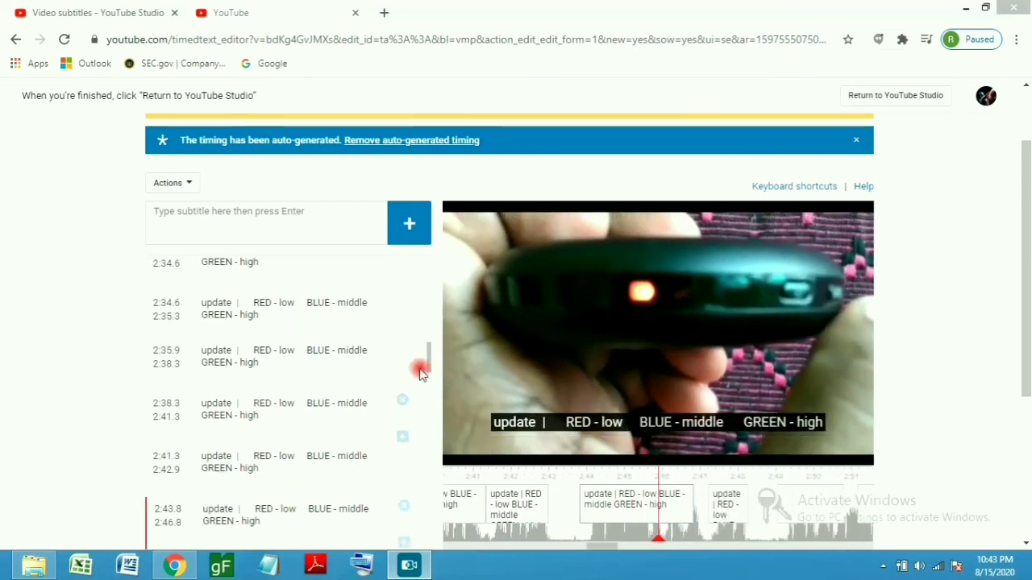
mouse_move(429, 358)
left_mouse_down()
mouse_move(426, 392)
mouse_move(426, 374)
left_mouse_up()
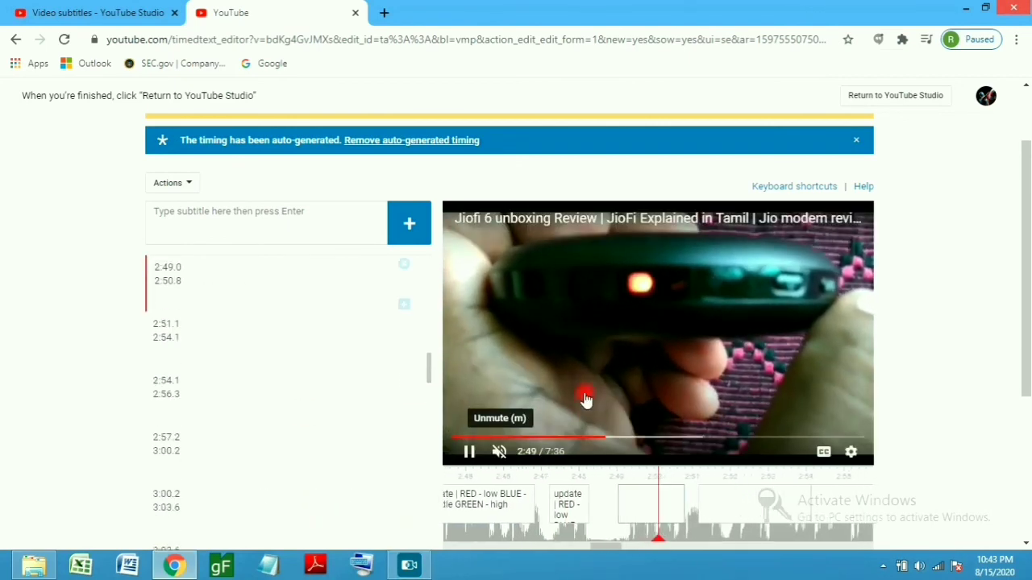